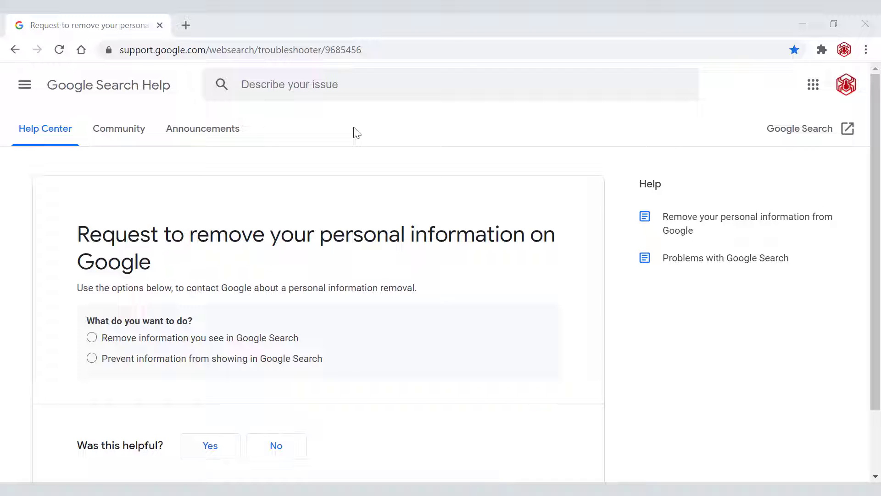
# Open the 'Request to remove your personal information on Google' form.
pyautogui.click(407, 51)
pyautogui.click(413, 51)
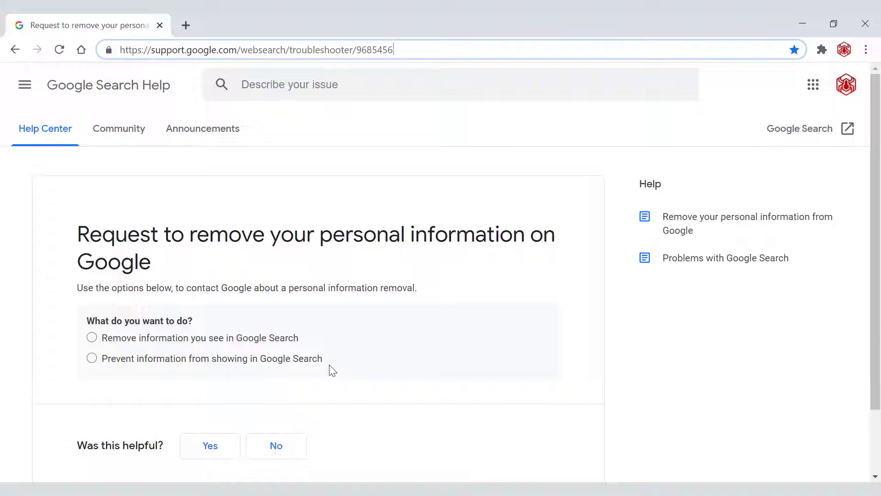
# Choose 'Remove information you see in Google Search' as what you want to do.
pyautogui.click(91, 337)
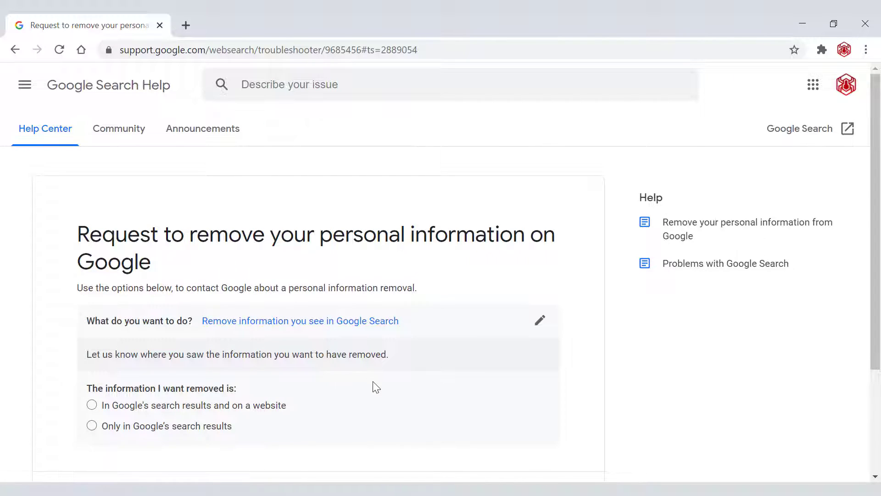
pyautogui.scroll(-1, 374, 386)
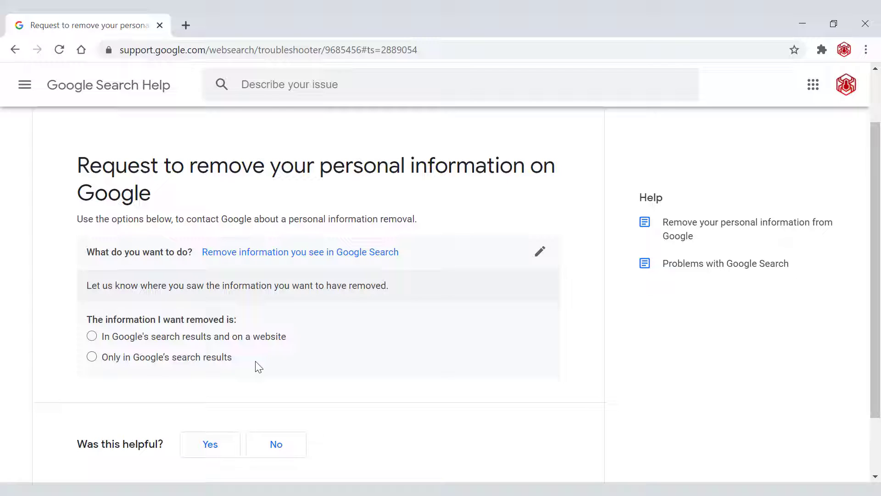
# Answer that the information appears in Google's search results and on a website.
pyautogui.click(103, 338)
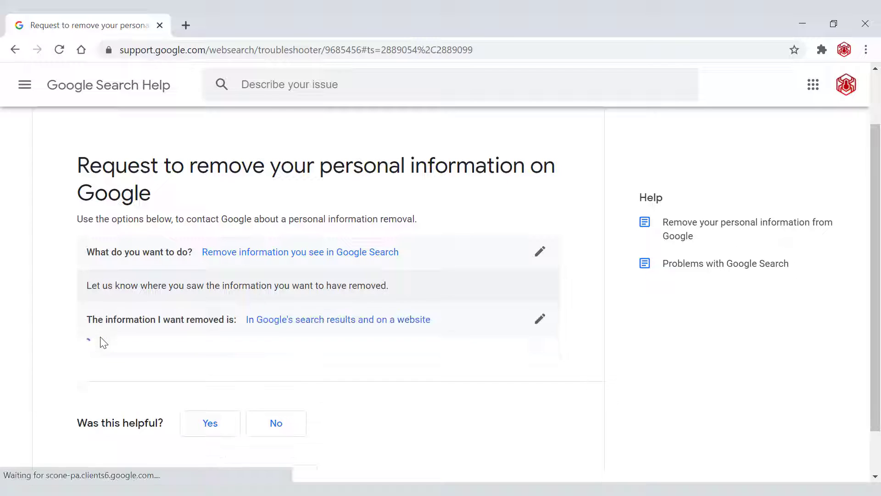
pyautogui.scroll(-3, 210, 352)
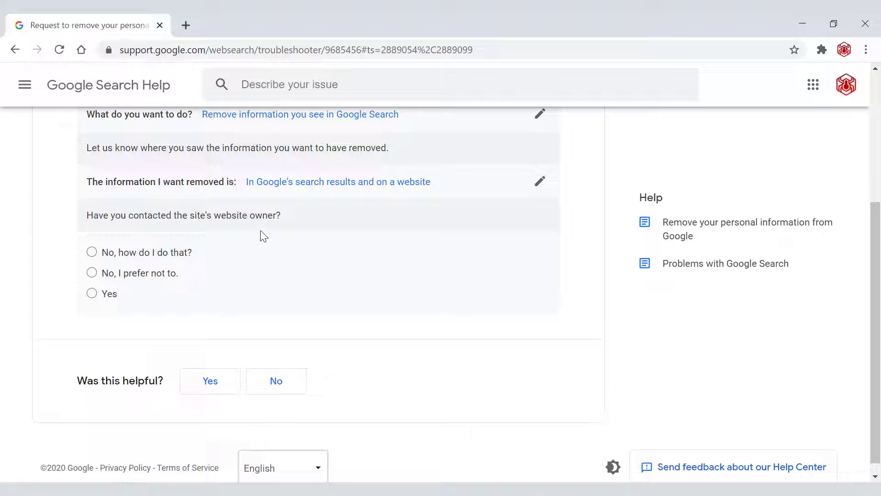
# Answer 'Yes' to having already contacted the site's website owner.
pyautogui.click(91, 294)
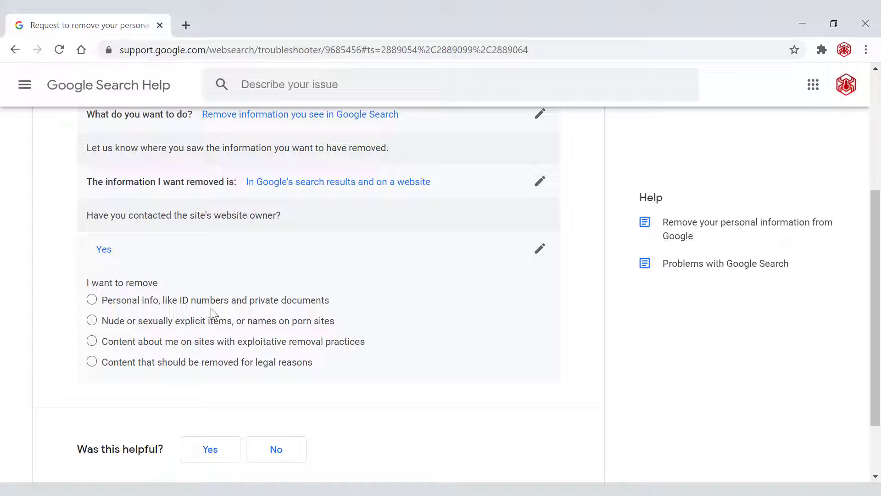
# Choose personal info like ID numbers, then contact information shared for doxxing.
pyautogui.click(186, 301)
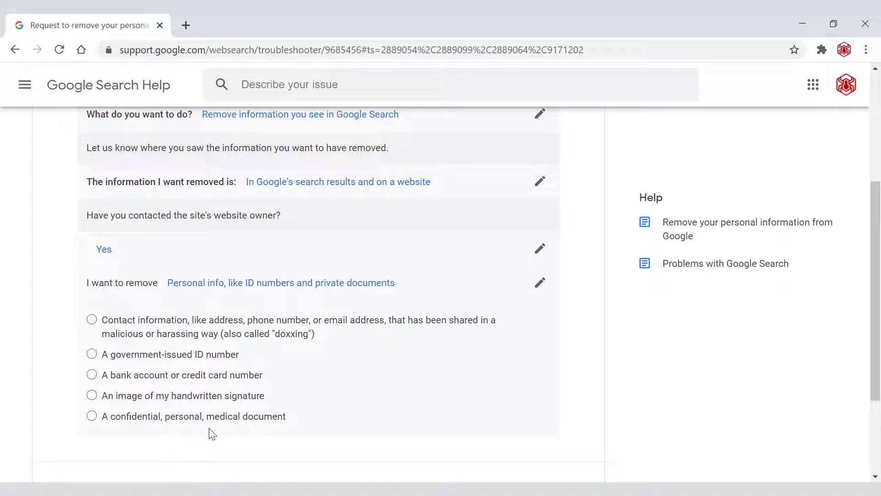
pyautogui.click(96, 322)
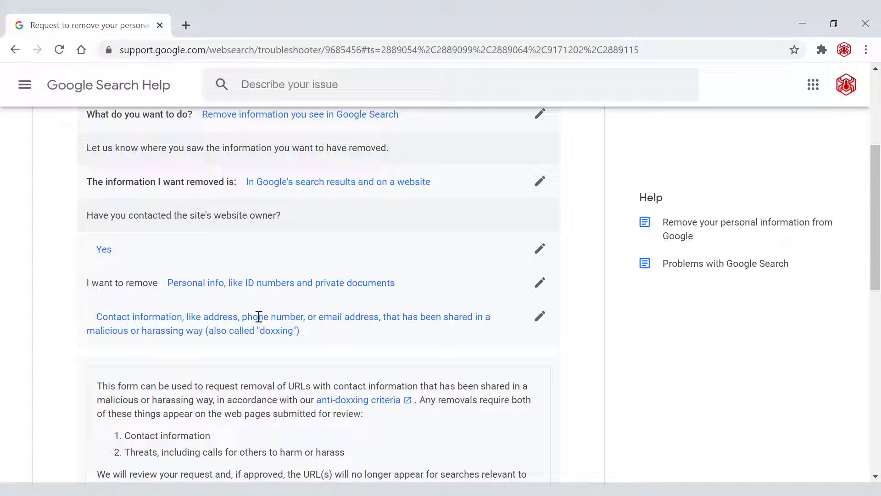
# Scroll the doxxing form down to the question asking whether the content is live.
pyautogui.moveTo(878, 192); pyautogui.dragTo(878, 286)
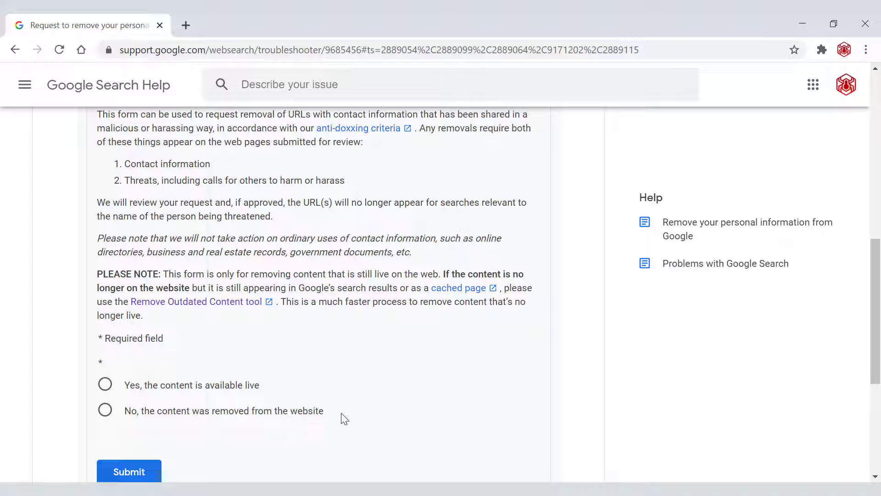
# Confirm the content is still live, then scroll through the Personal Information fields.
pyautogui.click(105, 386)
pyautogui.scroll(-3, 228, 372)
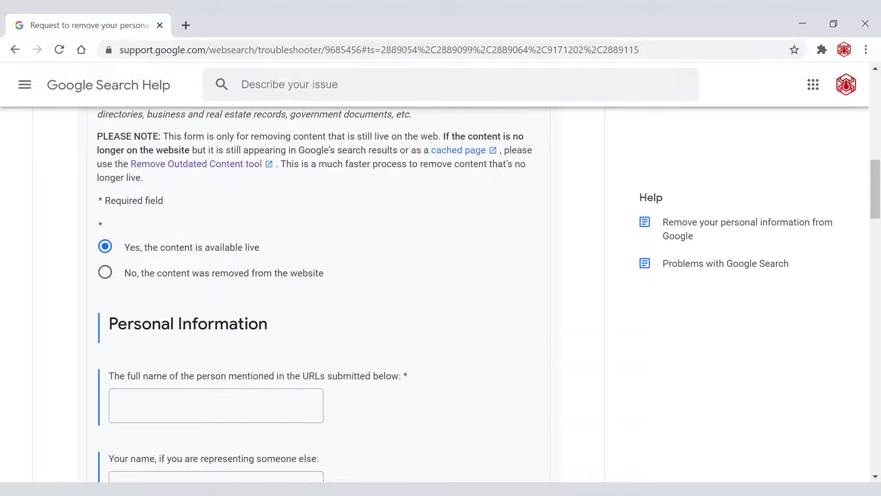
pyautogui.scroll(-3, 880, 224)
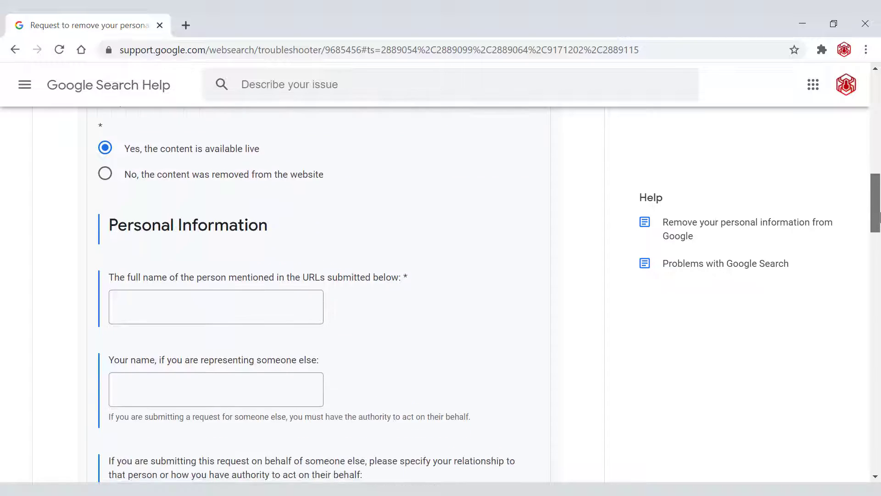
pyautogui.moveTo(879, 224); pyautogui.dragTo(879, 228)
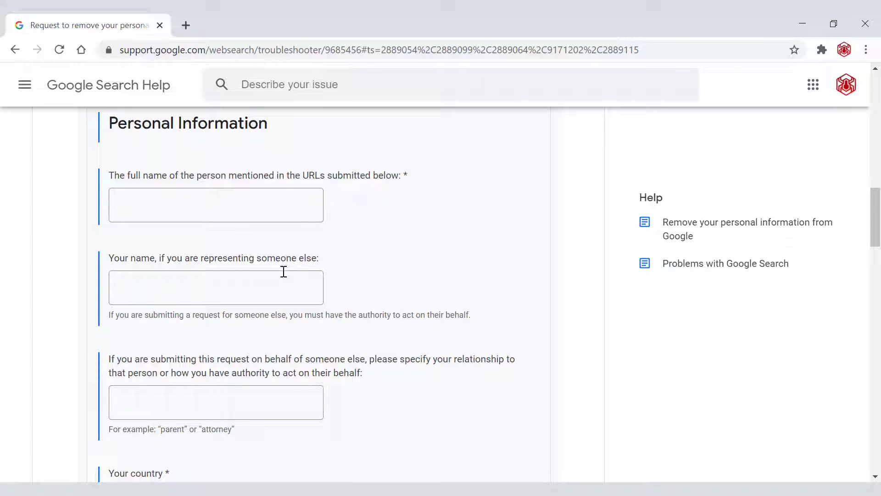
pyautogui.scroll(-3, 287, 273)
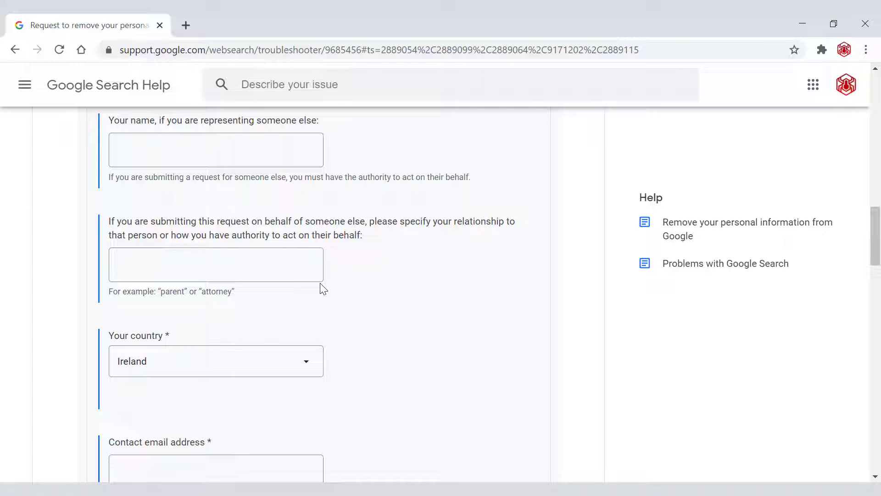
pyautogui.scroll(-4, 875, 235)
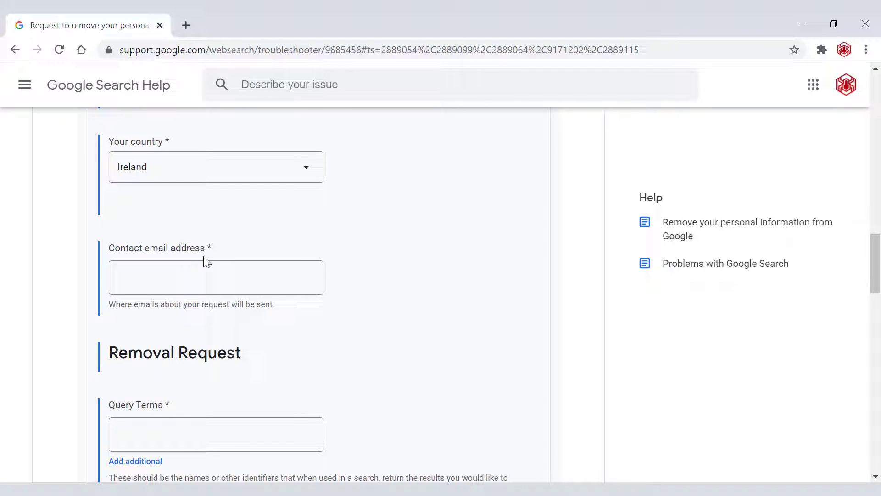
# Scroll down to the Removal Request section's Query Terms and URL fields.
pyautogui.scroll(-5, 751, 223)
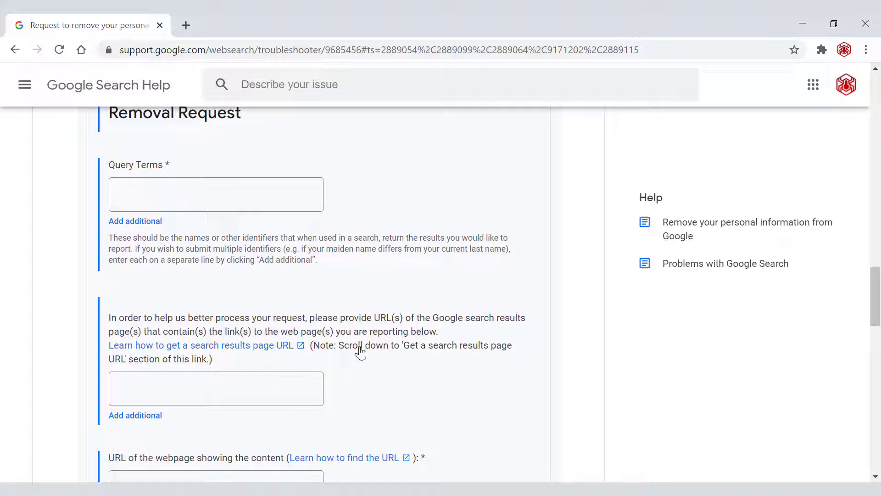
# Scroll past the URL fields to the screenshot upload, additional context box and Signature heading.
pyautogui.scroll(-1, 441, 367)
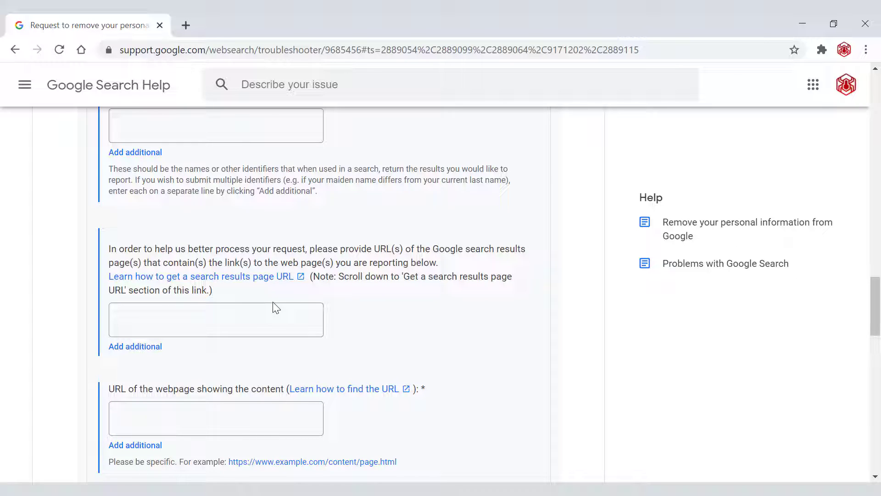
pyautogui.scroll(-1, 271, 323)
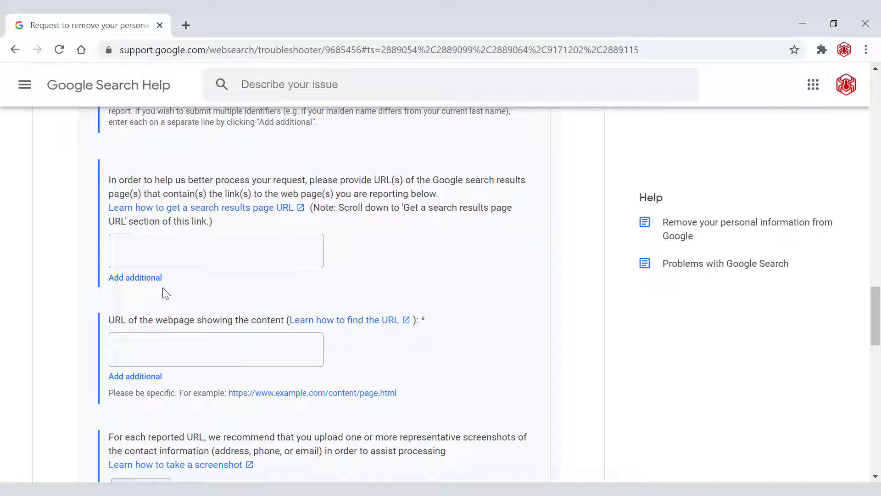
pyautogui.scroll(-1, 162, 293)
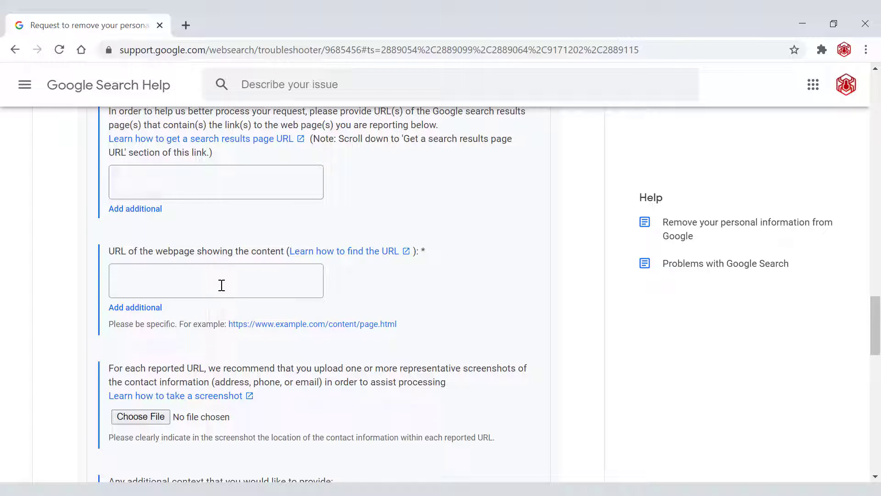
pyautogui.scroll(-3, 221, 286)
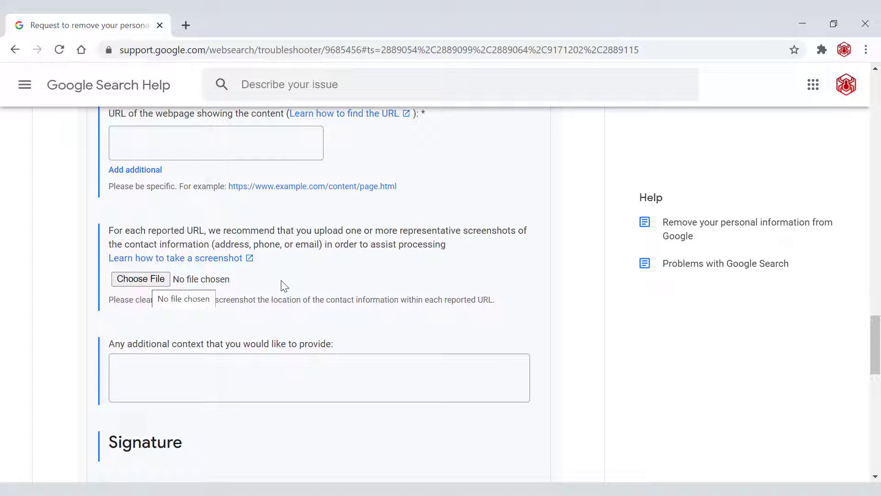
# Review the accuracy declaration, Signature and Date fields, leaving them unfilled.
pyautogui.scroll(-3, 267, 289)
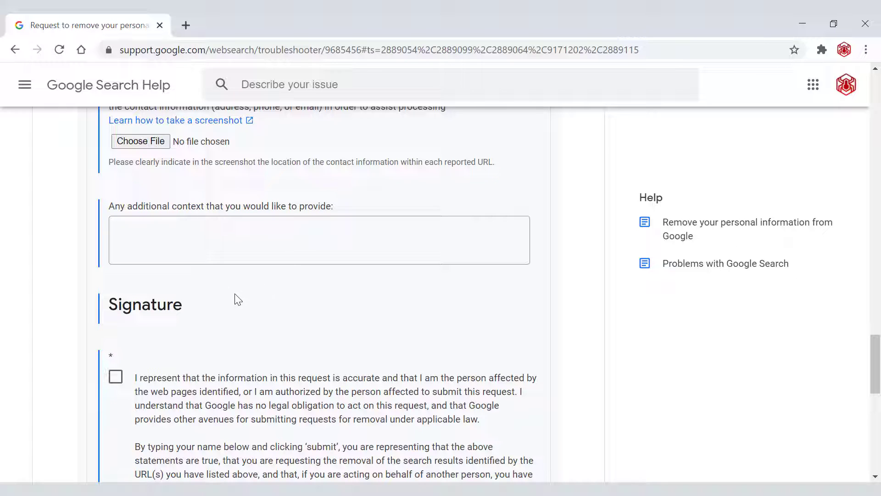
pyautogui.scroll(-5, 235, 285)
pyautogui.scroll(1, 235, 265)
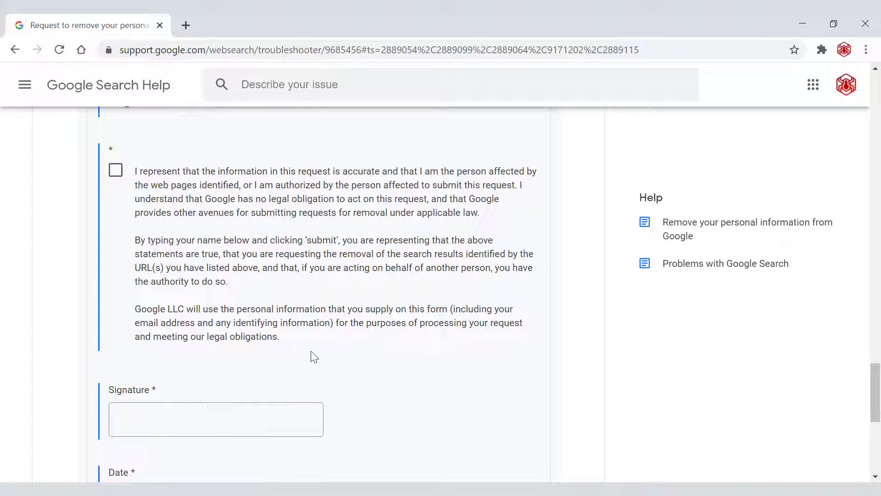
# Scroll down to the signature, date and Submit button, then back up to the removal request title.
pyautogui.scroll(-3, 376, 358)
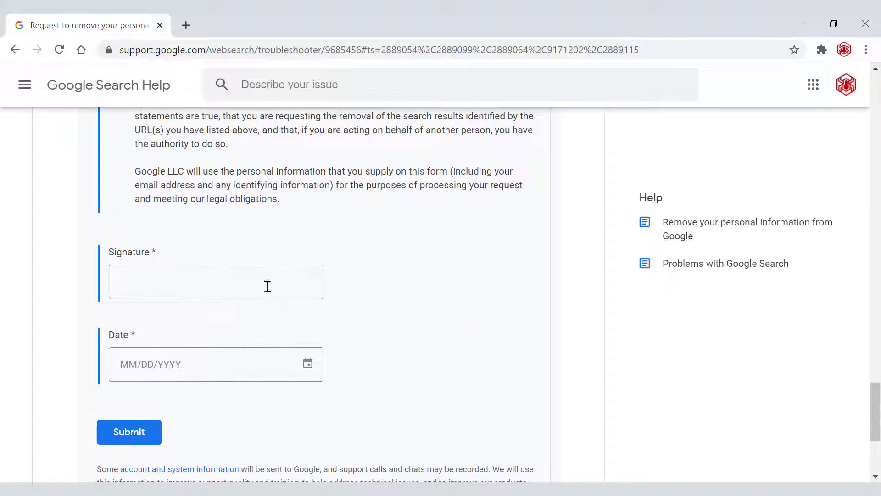
pyautogui.scroll(4, 254, 342)
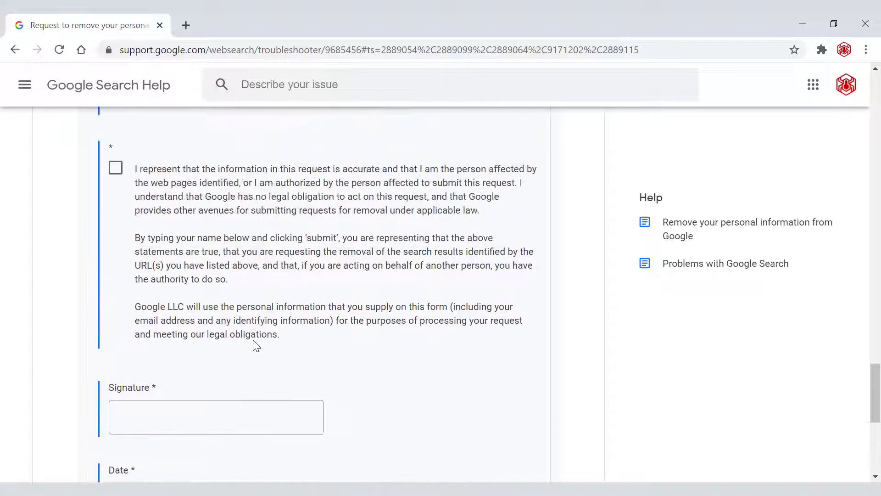
pyautogui.scroll(-4, 120, 251)
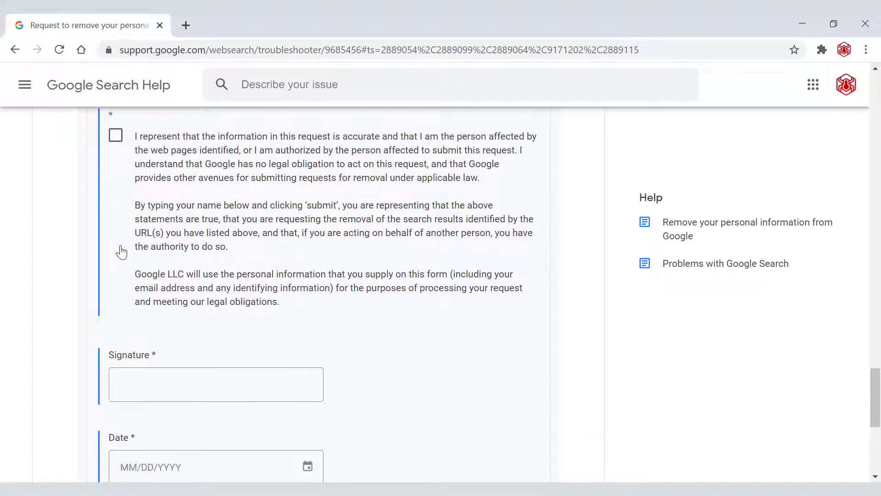
pyautogui.scroll(-2, 415, 279)
pyautogui.scroll(-1, 416, 278)
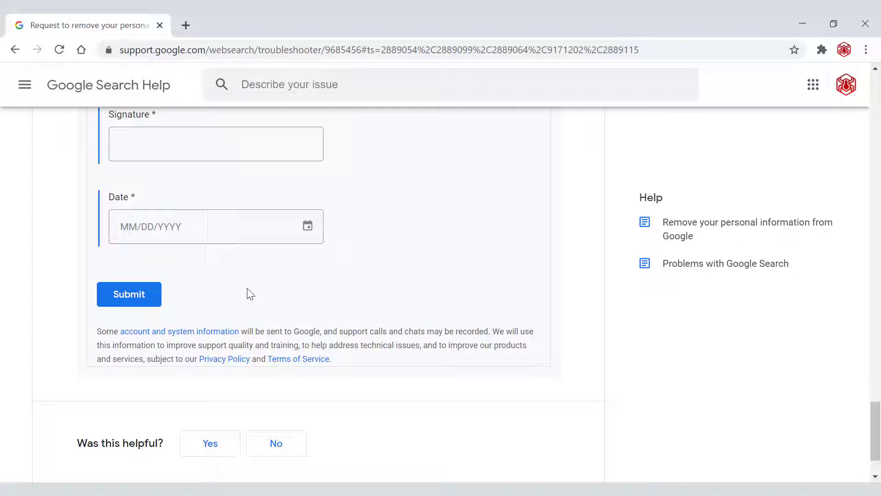
pyautogui.scroll(20, 332, 216)
pyautogui.scroll(8, 352, 225)
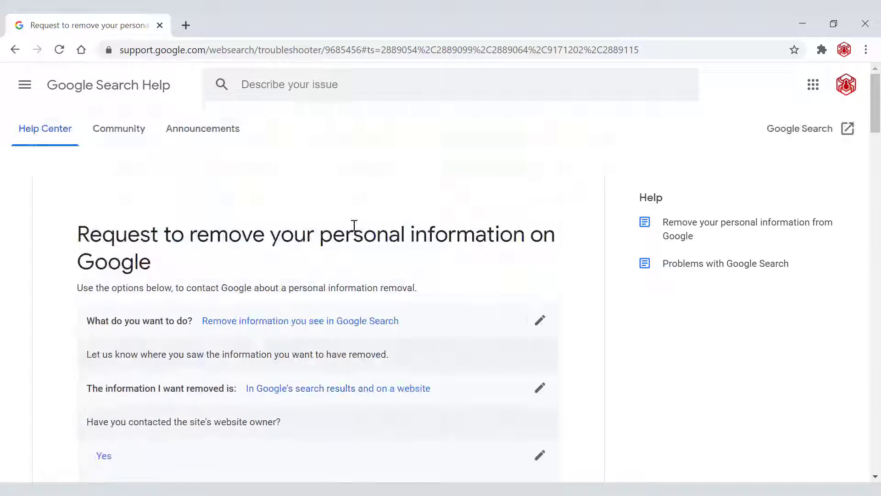